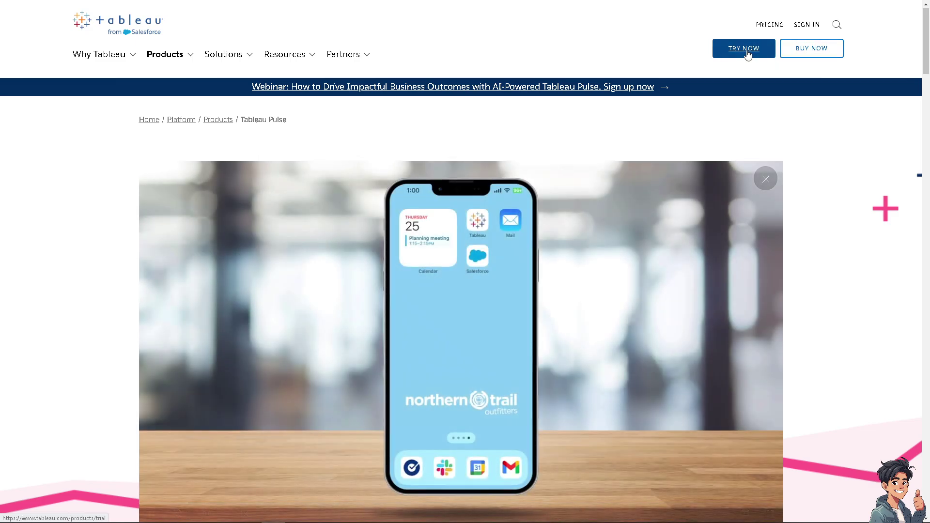
Step: Start the Tableau free trial signup with TRY NOW on the Tableau Pulse page
click(745, 50)
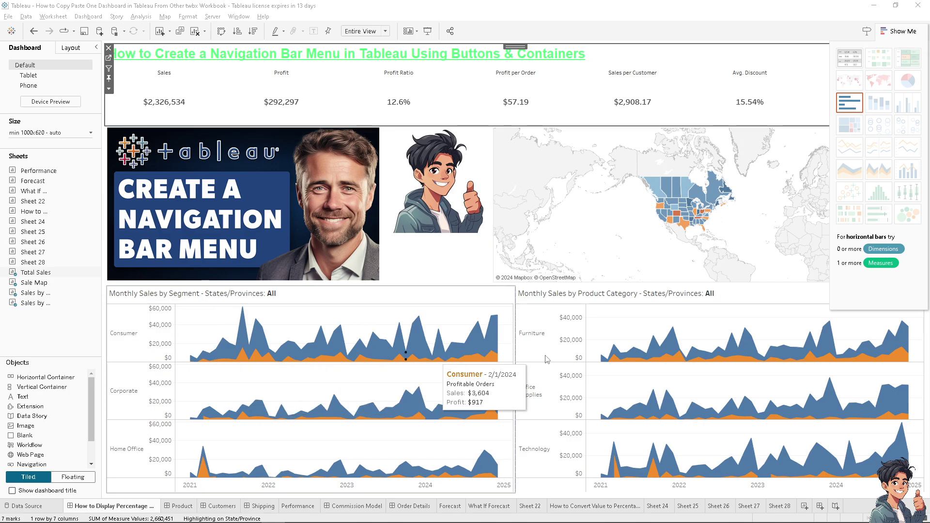
Step: Create Sheet 29 and paste the navigation bar menu sentence into its title
click(805, 506)
double_click(225, 89)
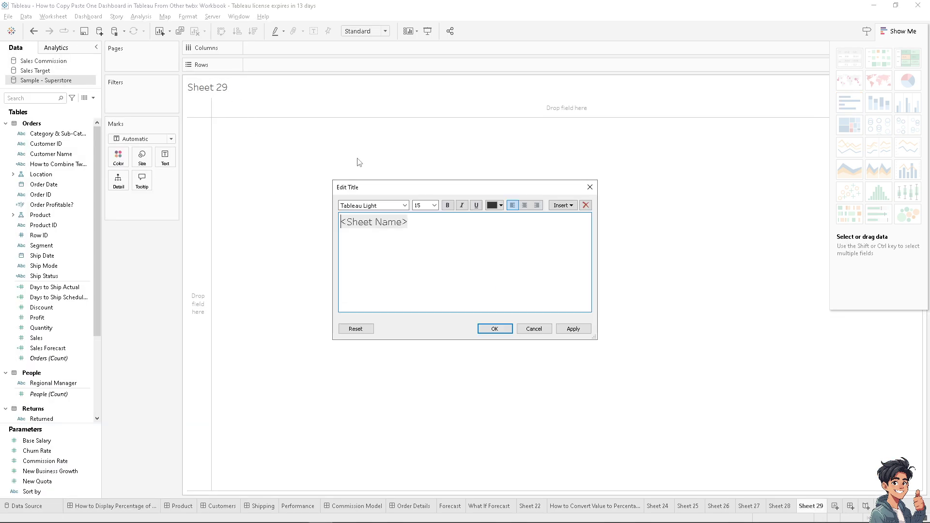
key(ctrl+a)
text(How to Create a Navigation Bar Menu in Tableau Using Buttons & Containers)
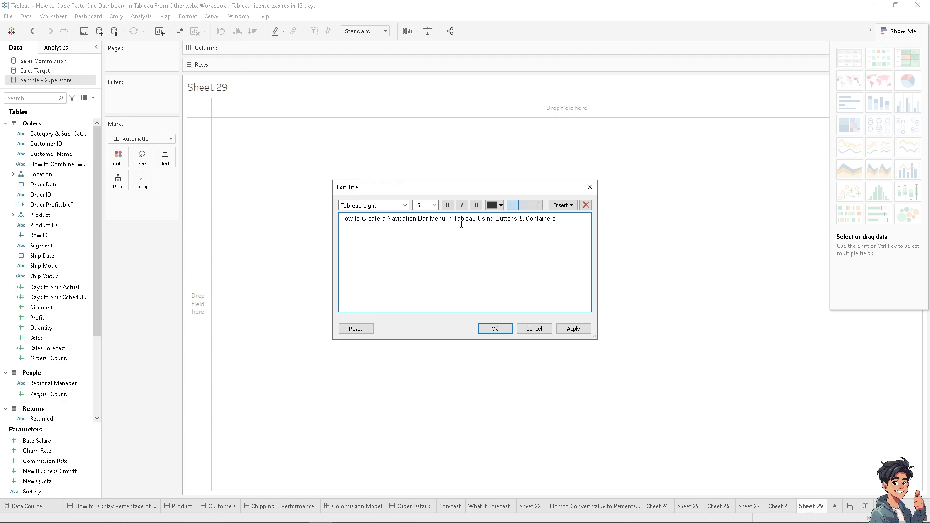
Step: Format the Sheet 29 title as size 20, orange, bold and underlined, and apply it
key(ctrl+a)
key(ctrl+c)
click(434, 205)
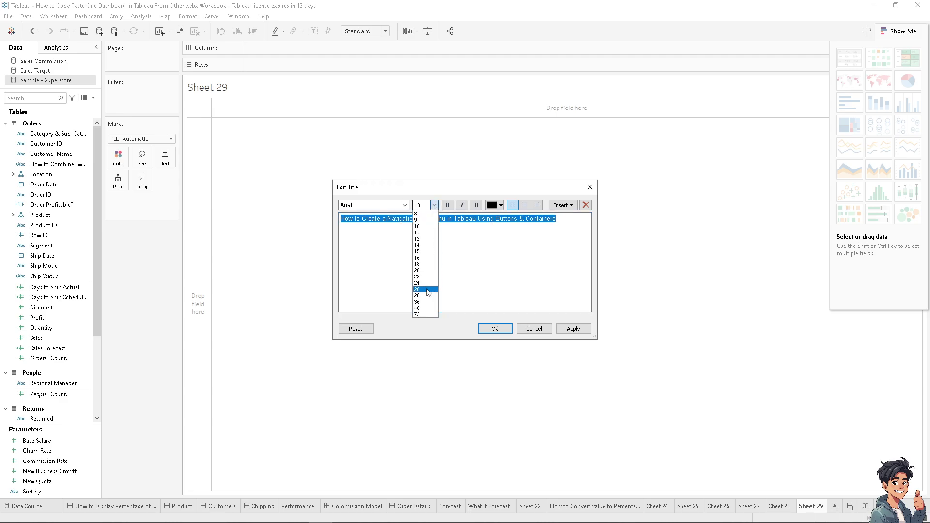
click(426, 270)
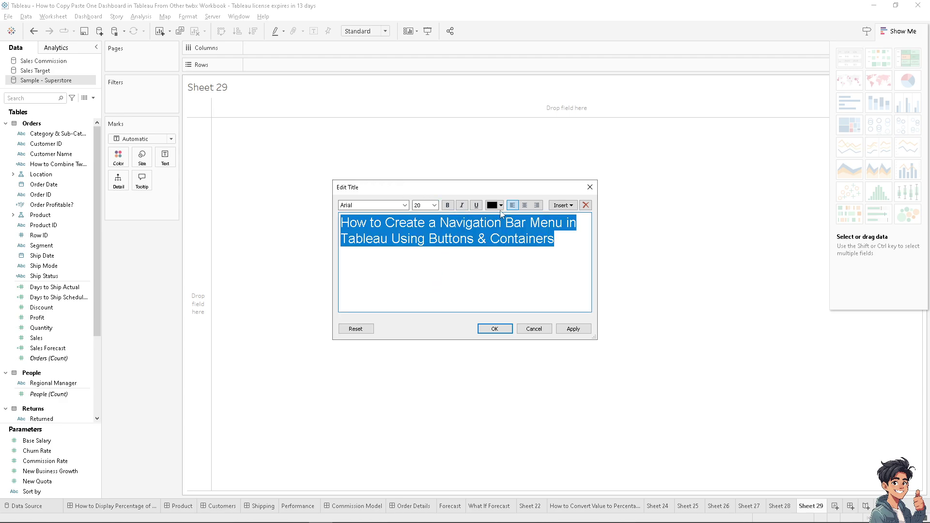
click(501, 205)
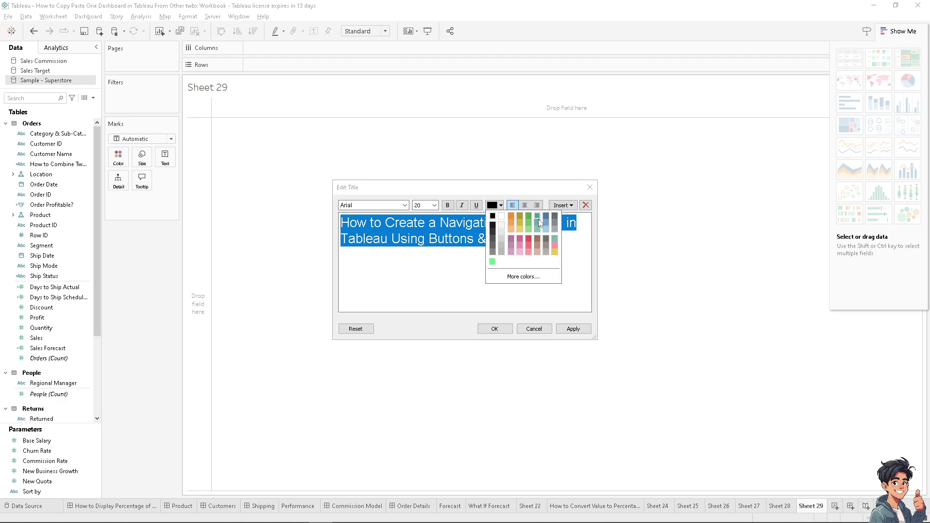
click(510, 218)
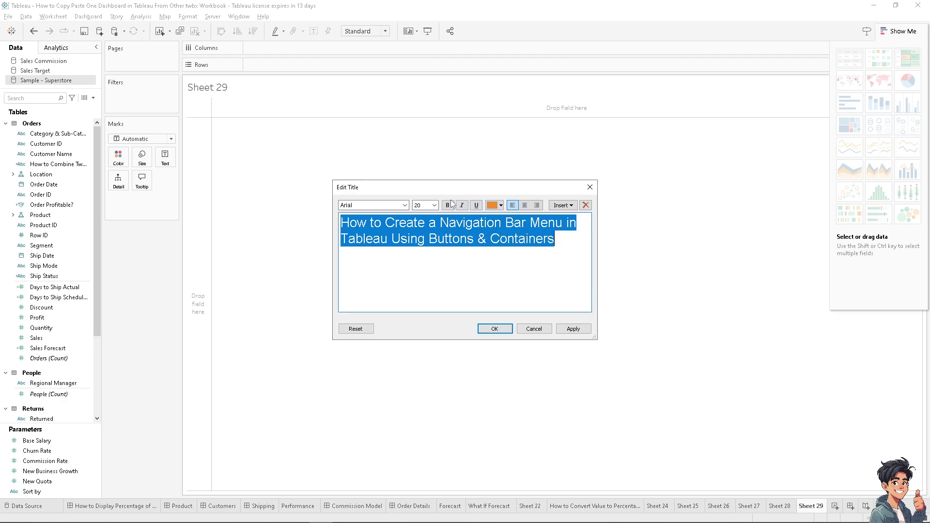
click(448, 205)
click(476, 205)
click(573, 328)
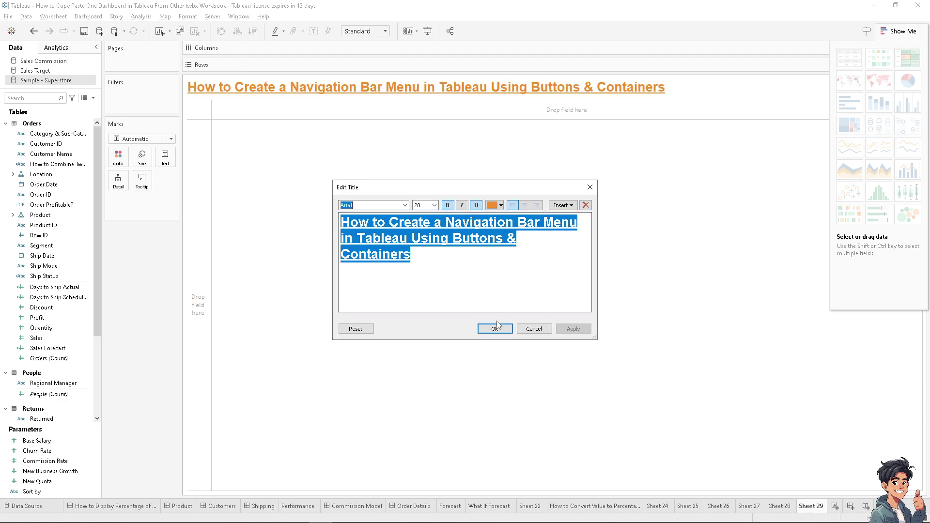
click(494, 328)
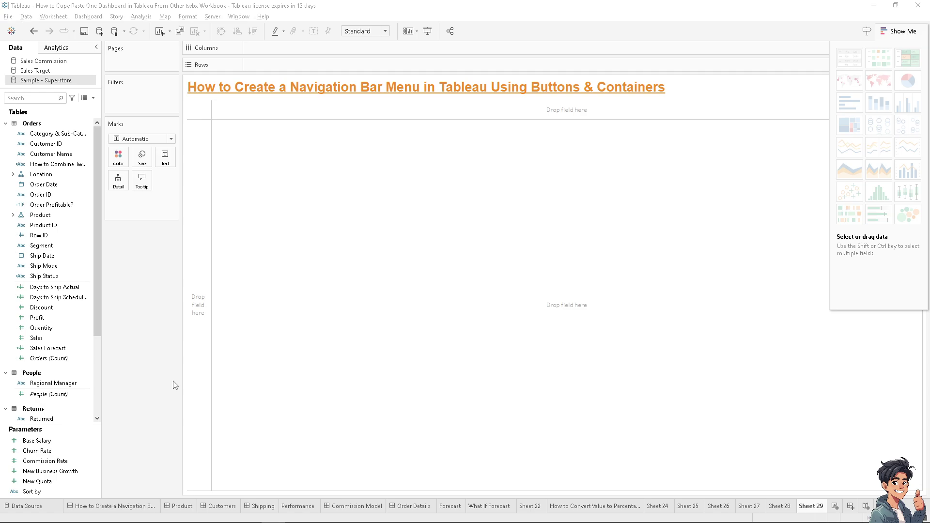
Step: Return to the navigation bar dashboard with its sheets and objects lists showing
click(105, 506)
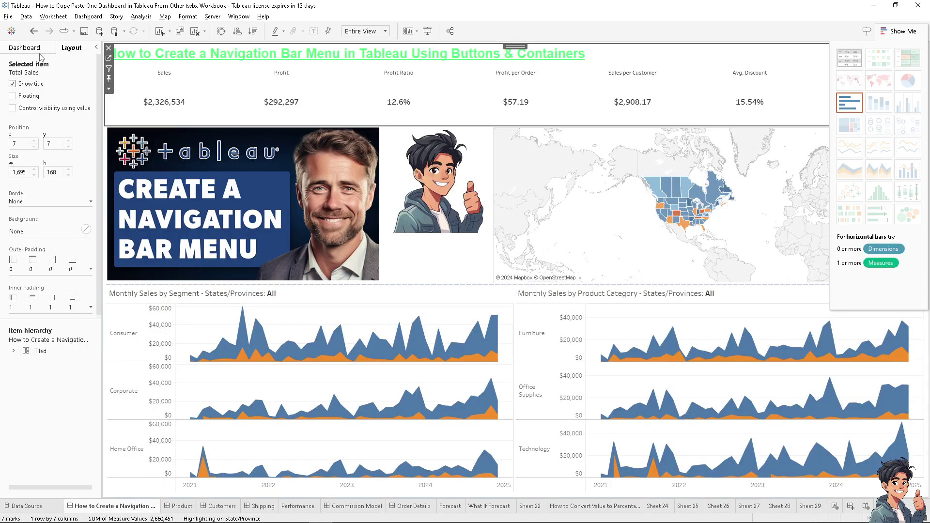
click(24, 47)
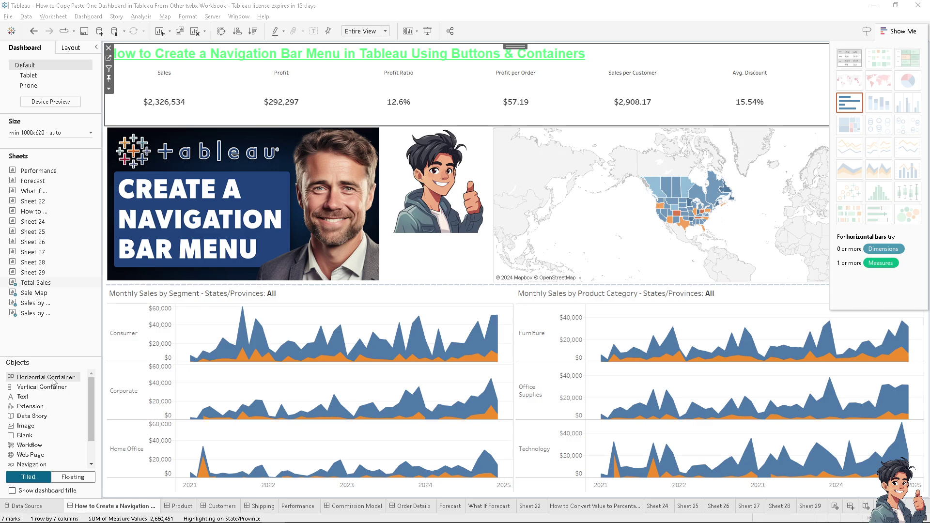
Step: Add a floating horizontal container and position it at x 0, y 0
click(53, 377)
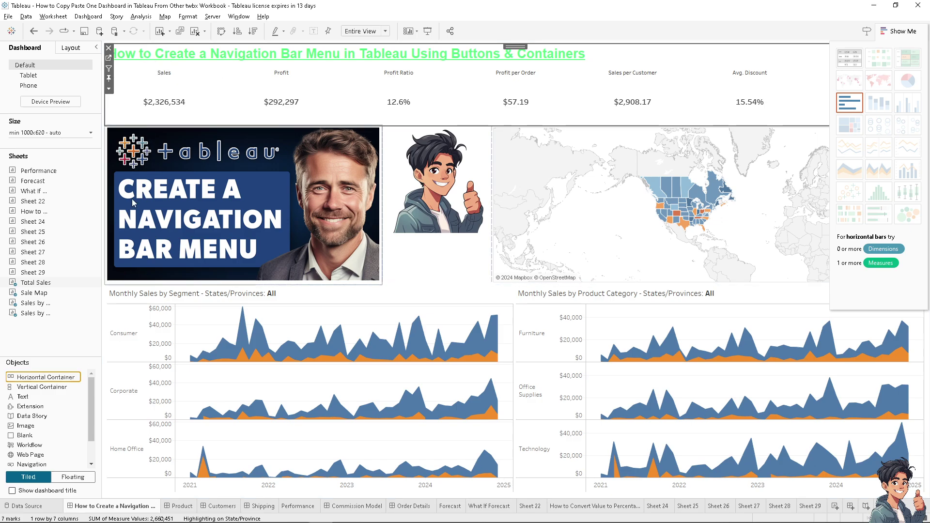
drag(53, 380, 128, 47)
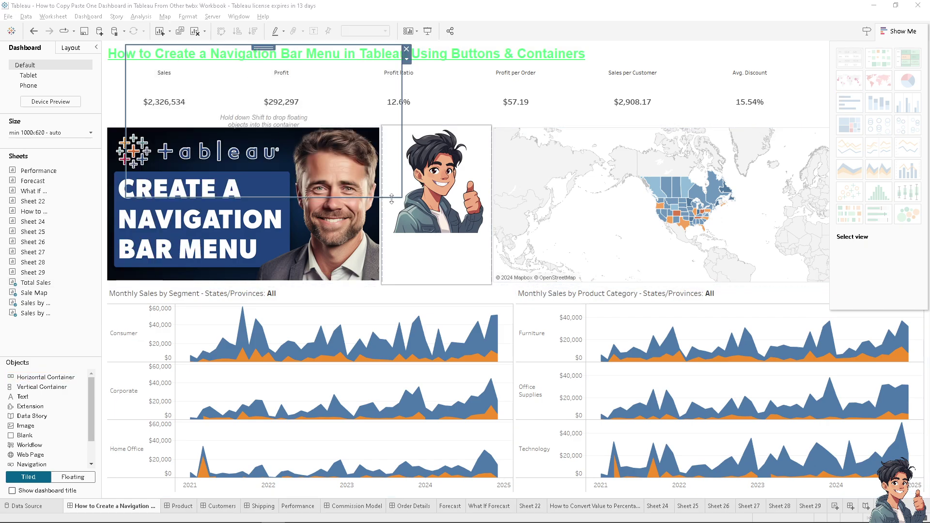
drag(401, 197, 329, 152)
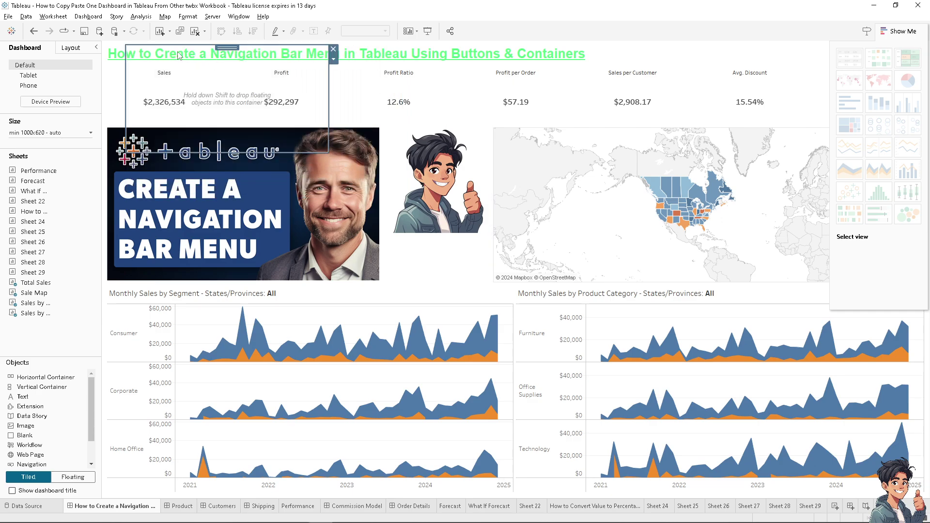
click(73, 48)
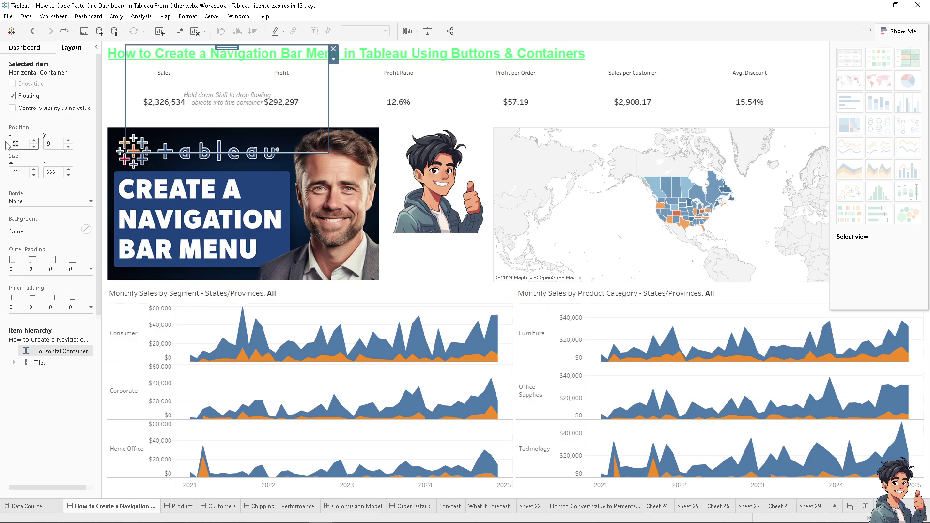
text(0)
key(Tab)
text(0)
key(Return)
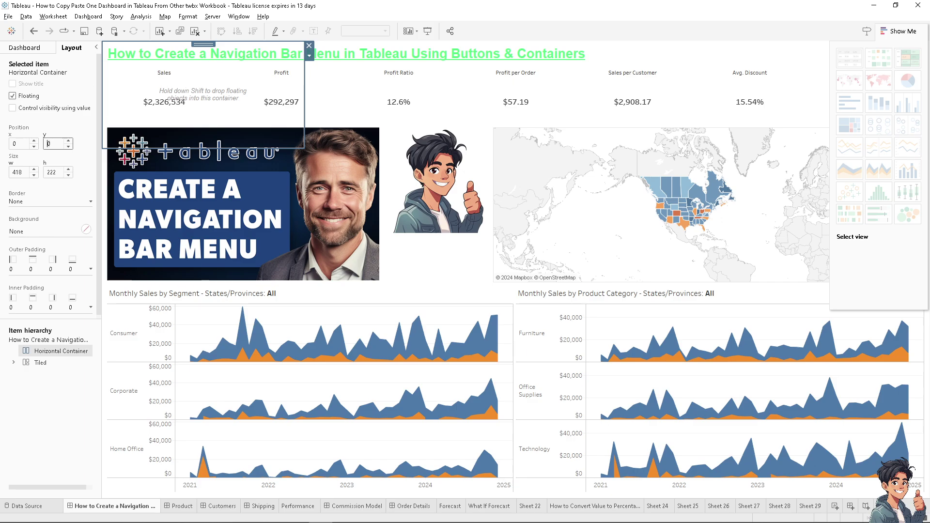
Step: Give the container a white background, resize it to 379 by 176, then remove it
click(86, 229)
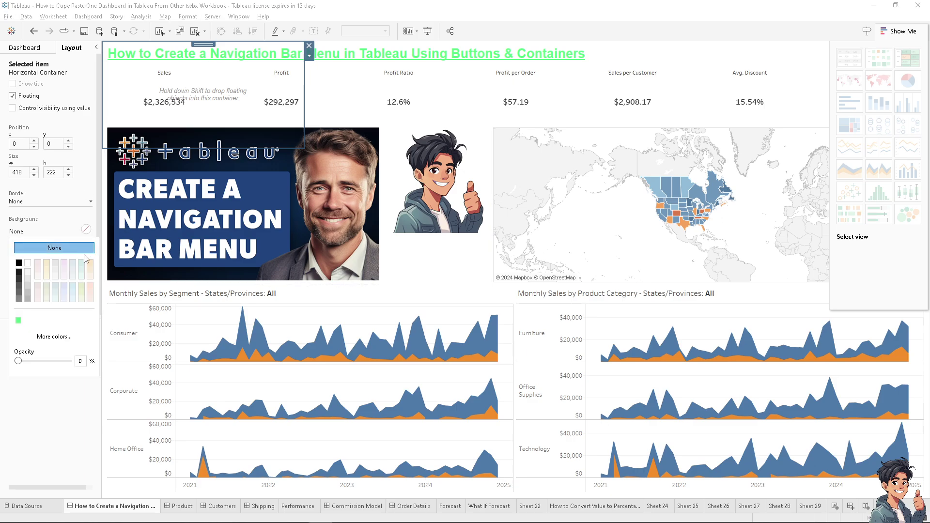
click(28, 285)
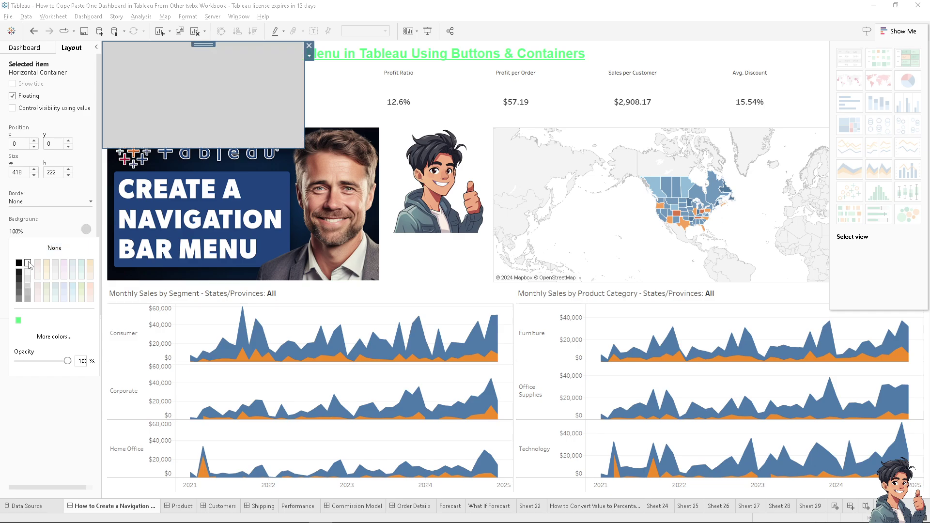
click(28, 263)
mouse_move(43, 506)
drag(304, 148, 286, 126)
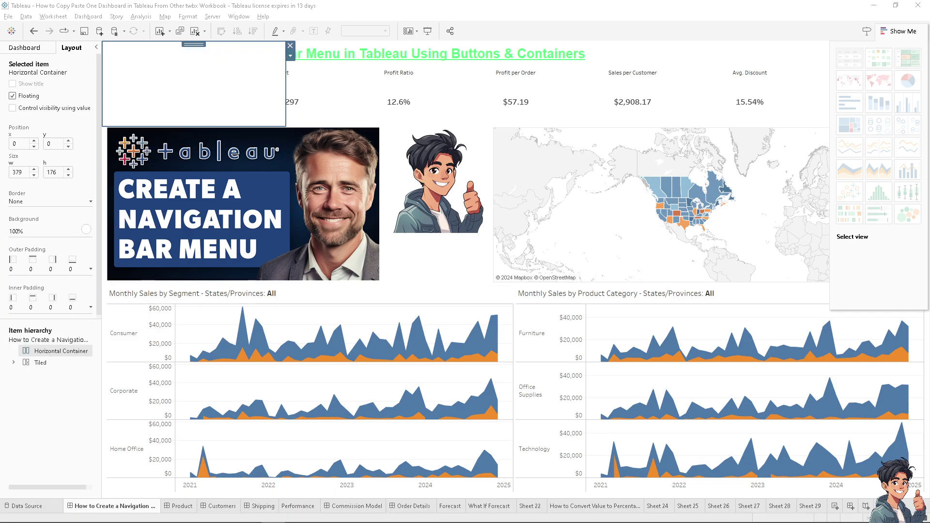
click(290, 46)
Step: Add a horizontal container holding two Navigation buttons with a text object beneath them
click(25, 47)
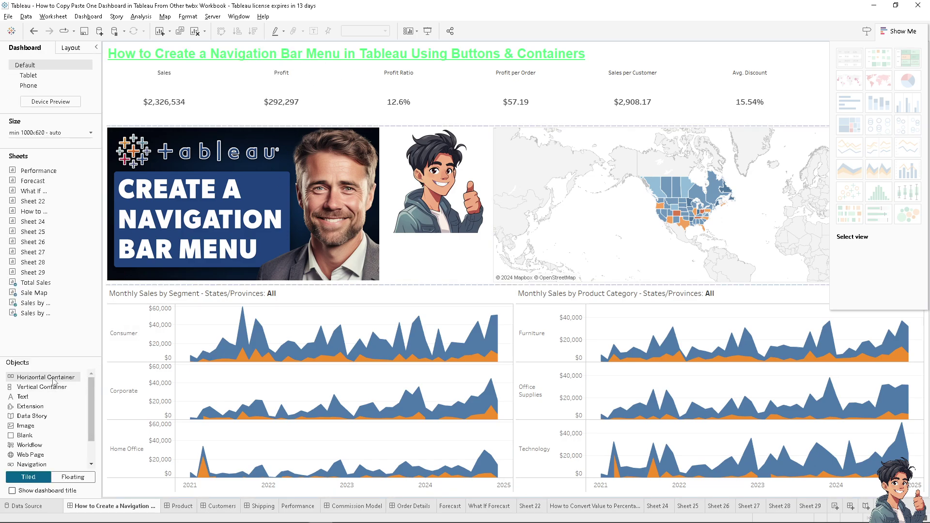
drag(43, 377, 762, 48)
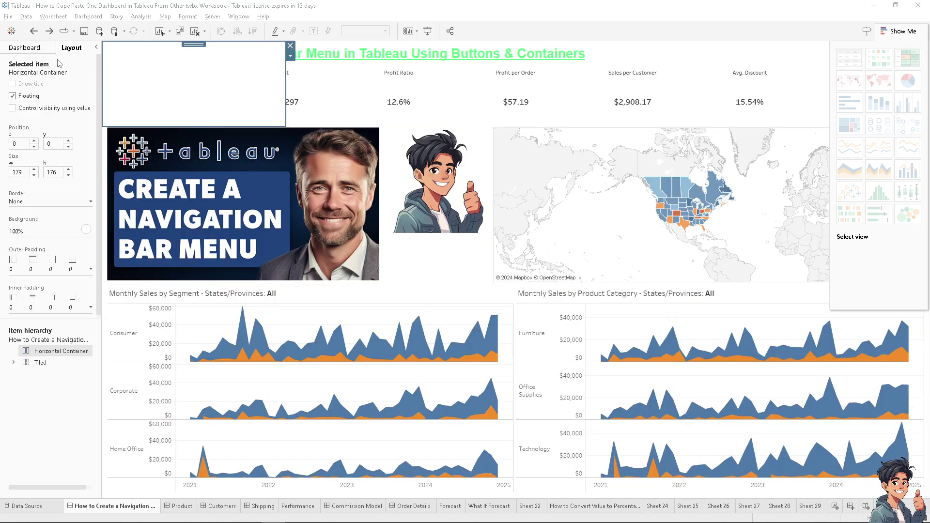
click(25, 48)
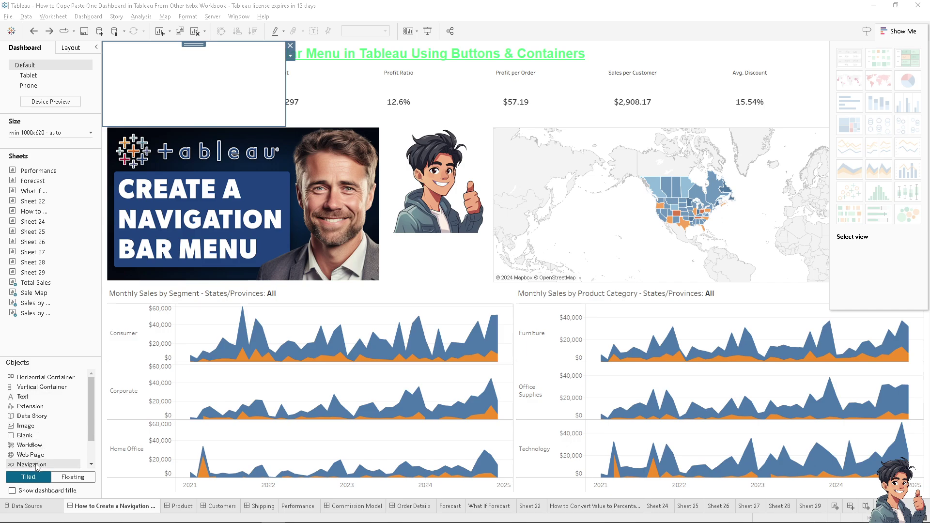
click(37, 465)
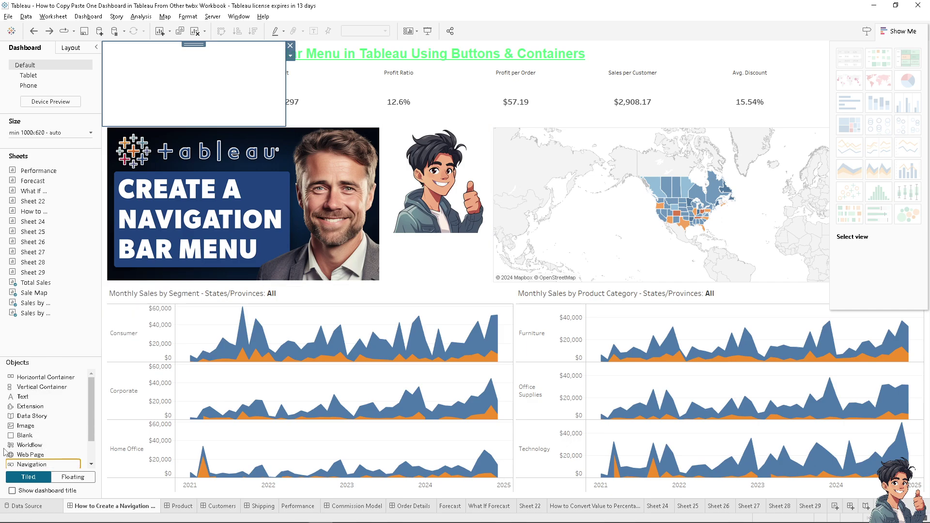
mouse_move(29, 455)
mouse_down()
mouse_move(170, 166)
mouse_move(156, 92)
mouse_up()
drag(28, 464, 216, 95)
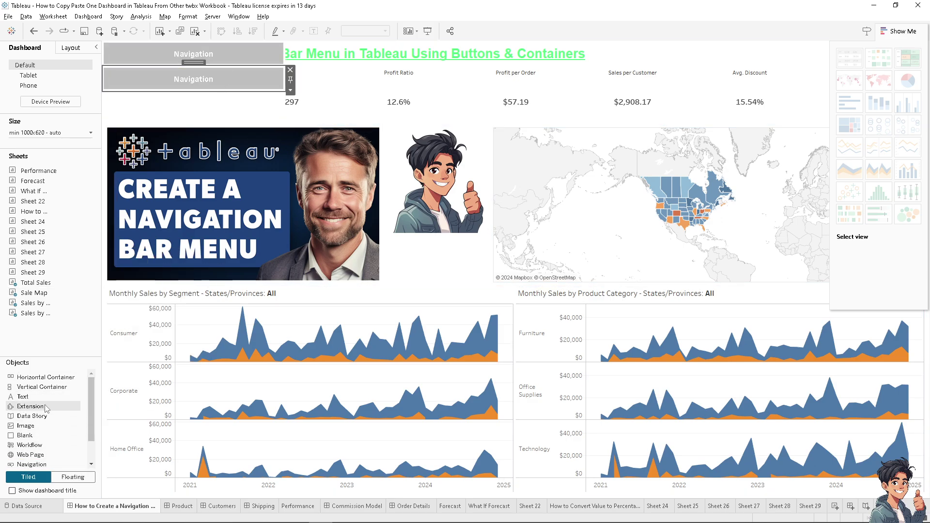
mouse_move(23, 396)
mouse_down()
mouse_move(210, 133)
mouse_move(209, 106)
mouse_up()
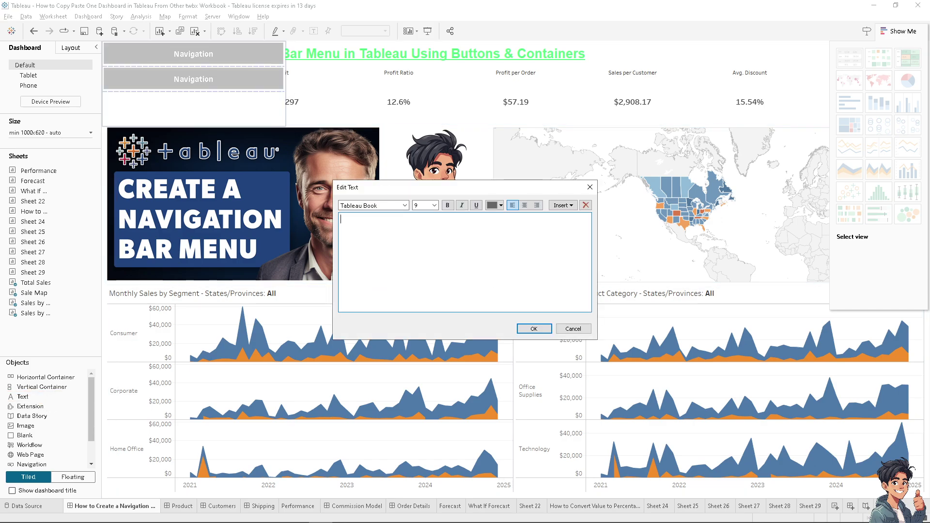
Step: Paste the dashboard title into the text object, styled bold and orange
click(408, 243)
key(ctrl+v)
key(ctrl+a)
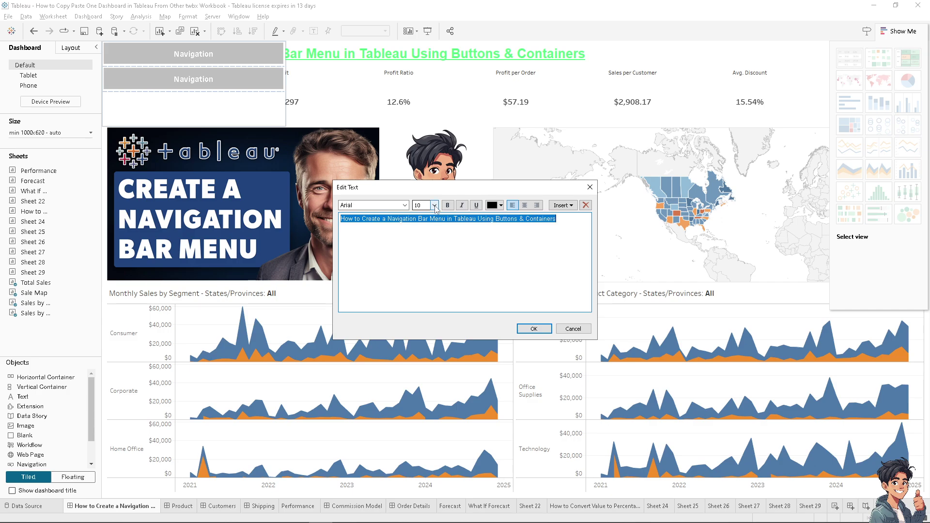
click(448, 206)
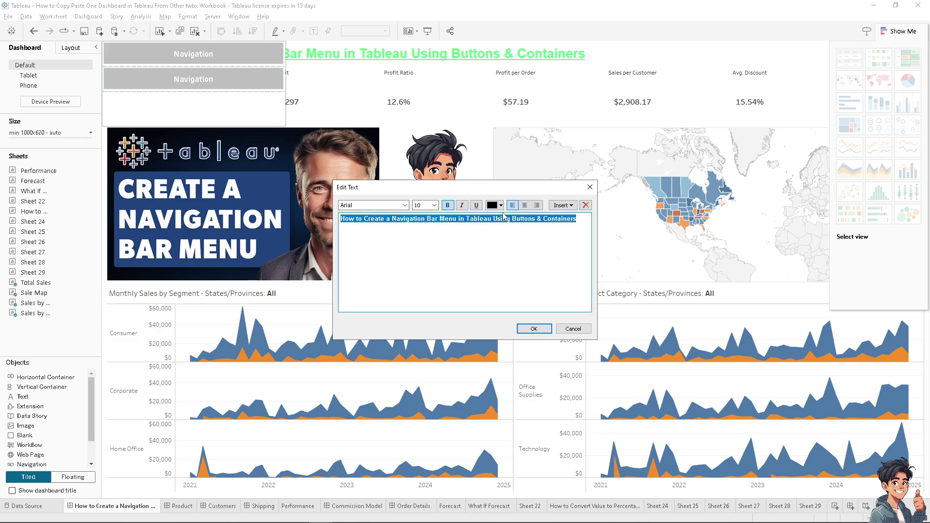
click(501, 205)
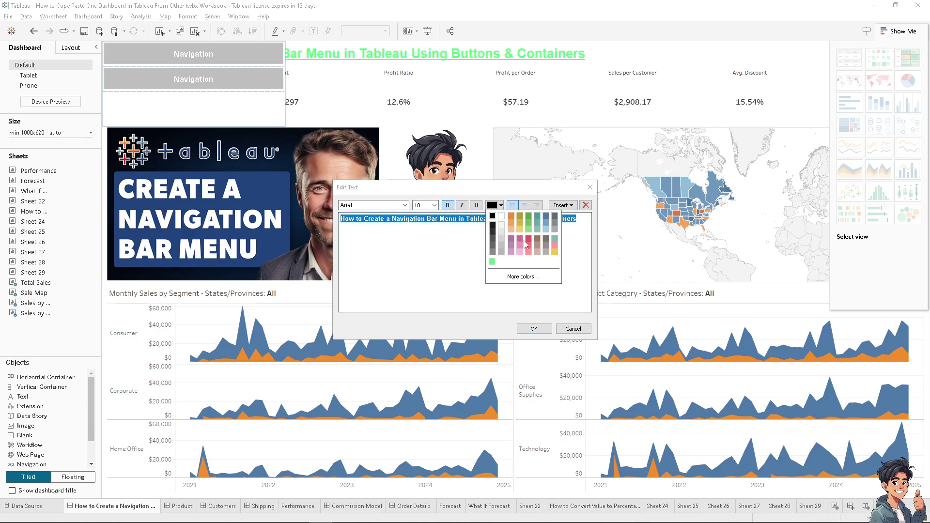
click(511, 218)
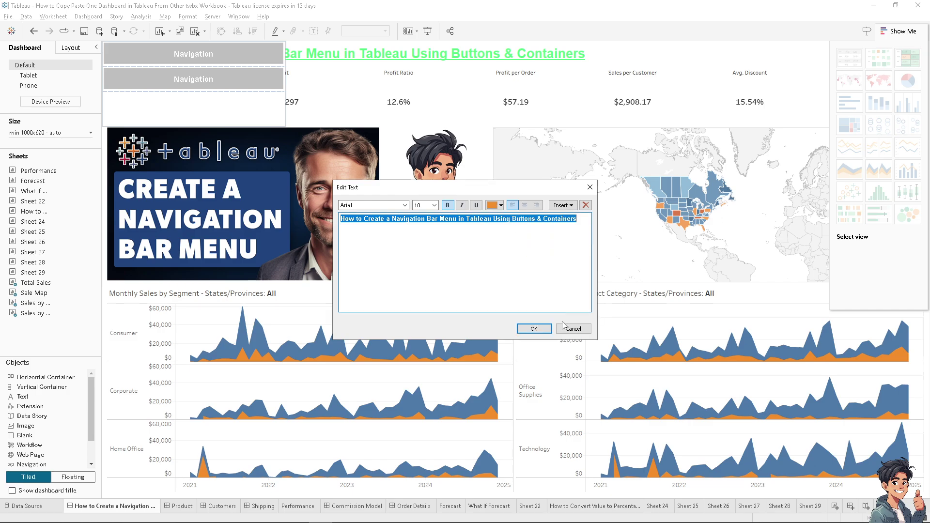
click(534, 329)
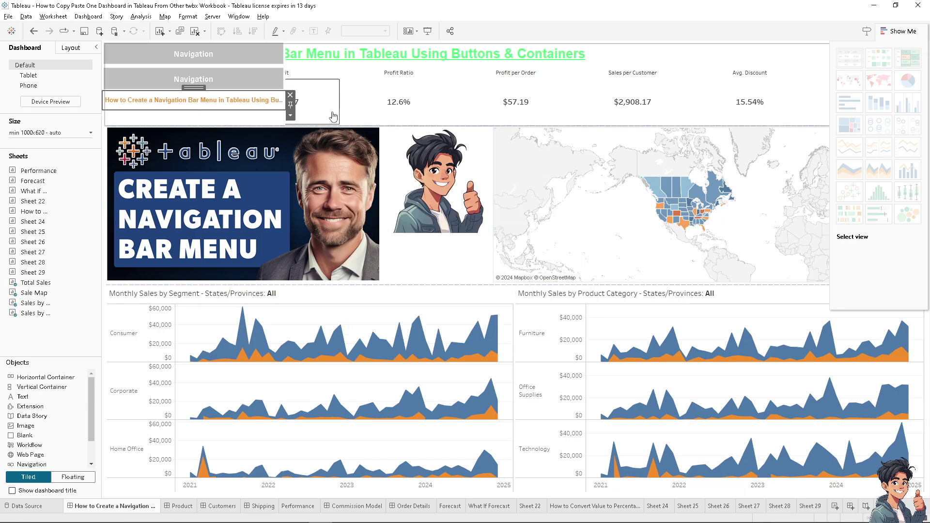
Step: Set the top Navigation button to navigate to the Product sheet
click(219, 52)
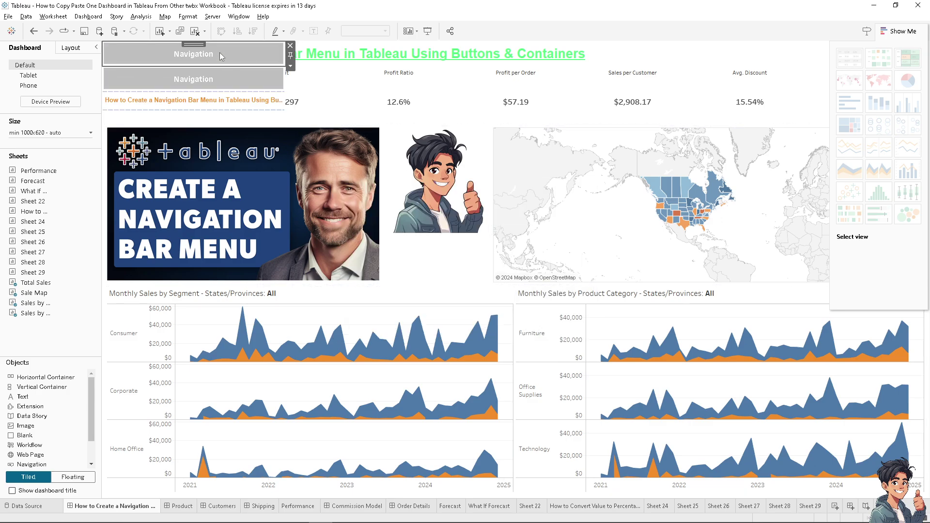
double_click(219, 52)
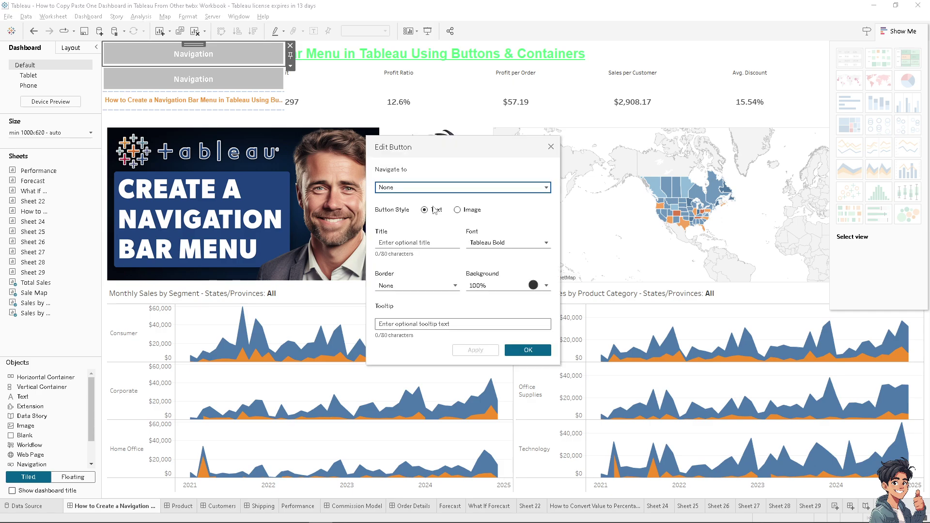
click(407, 189)
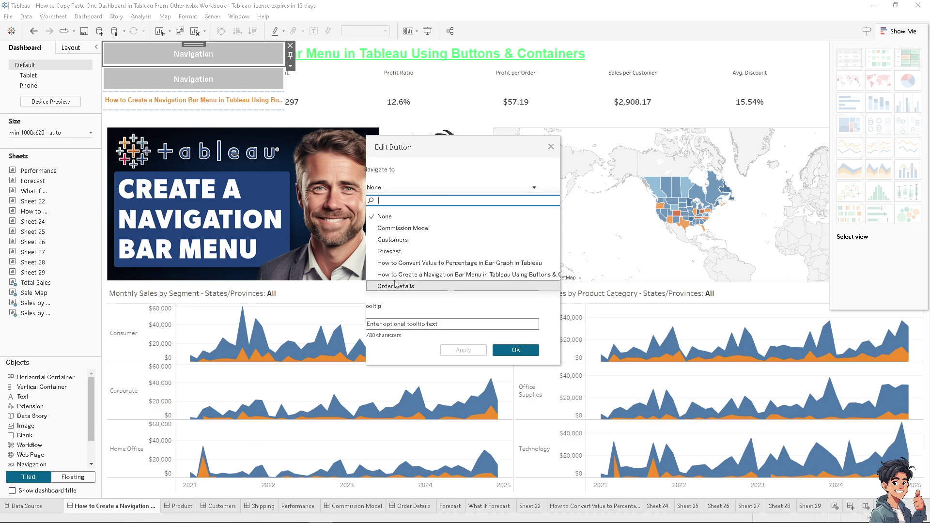
scroll(426, 245, down, 3)
click(406, 253)
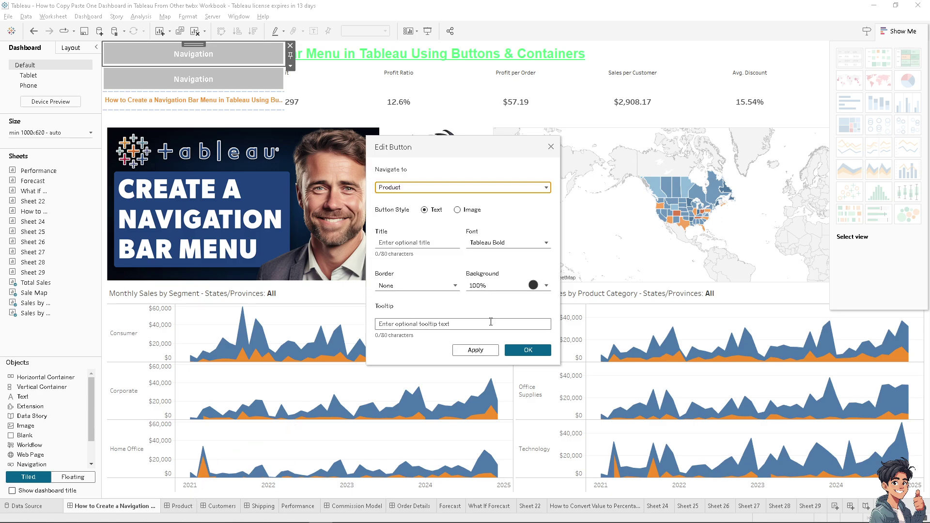
Step: Give the button a green background, the title 'PRPDUCR', and Image style
click(543, 285)
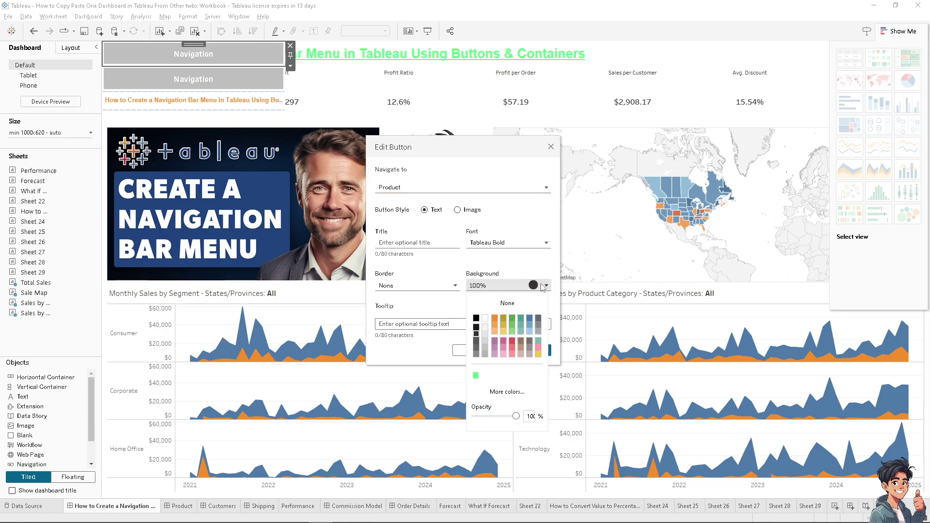
click(512, 317)
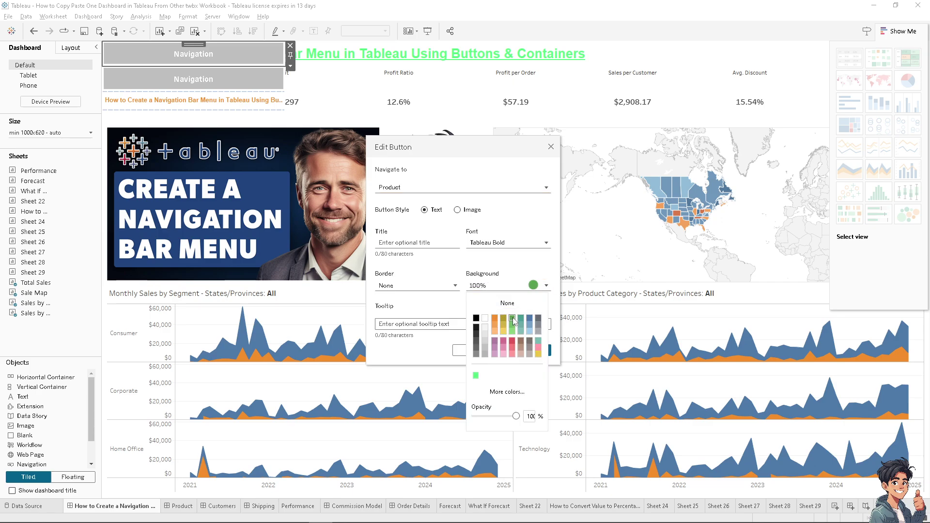
click(407, 241)
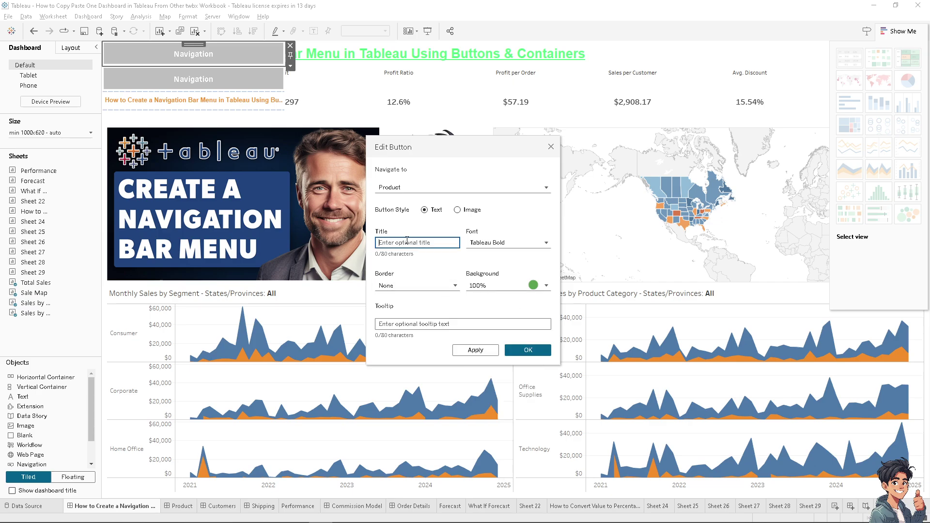
text(PRPDUCR)
click(456, 209)
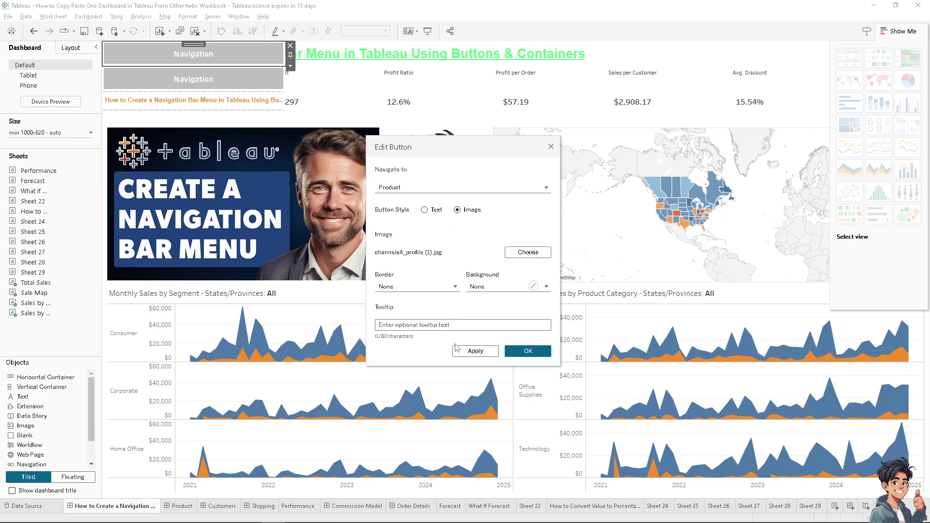
Step: Confirm the cartoon image on the top button and switch the second button to Image style
click(529, 350)
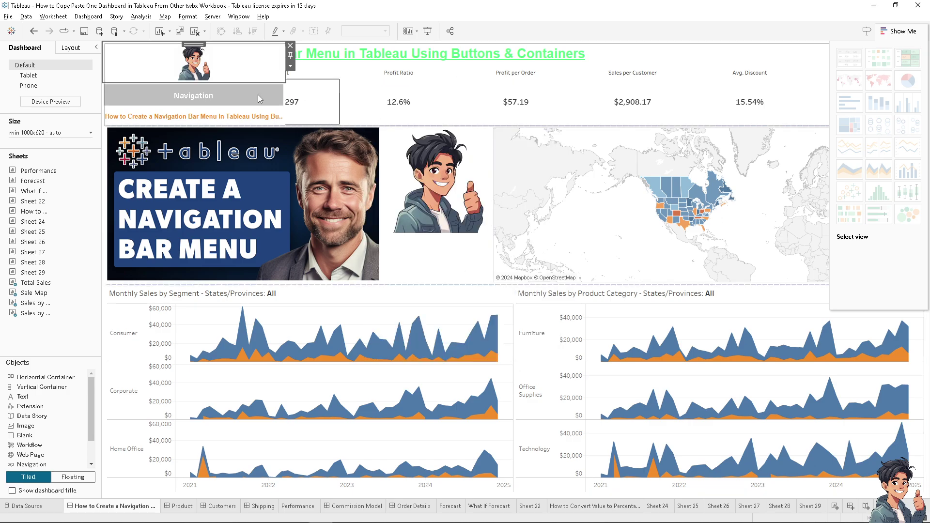
click(211, 93)
double_click(211, 93)
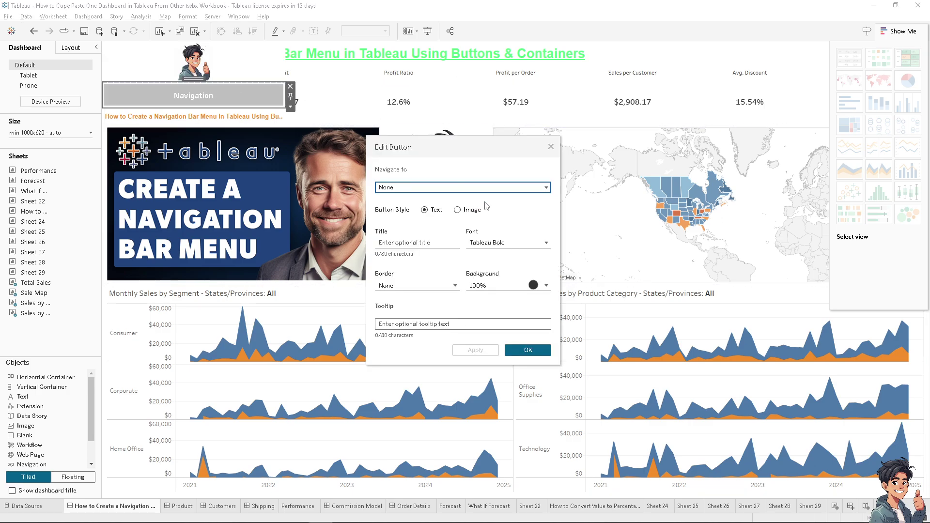
click(457, 210)
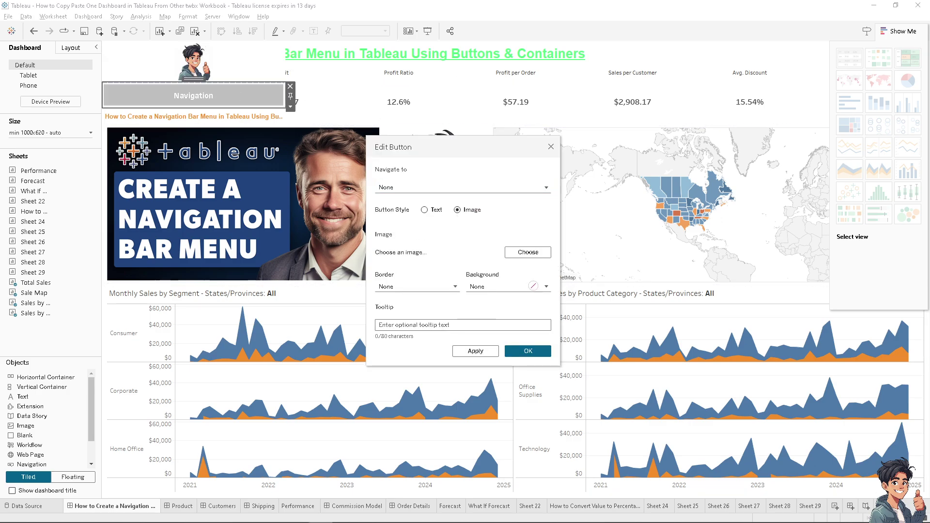
Step: Link the second button to the Customers sheet and confirm its portrait image
click(474, 191)
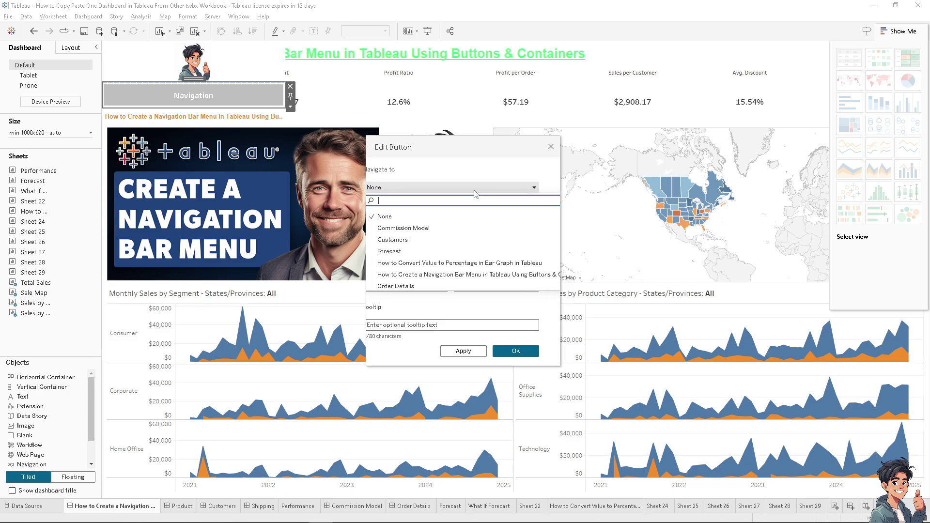
click(423, 242)
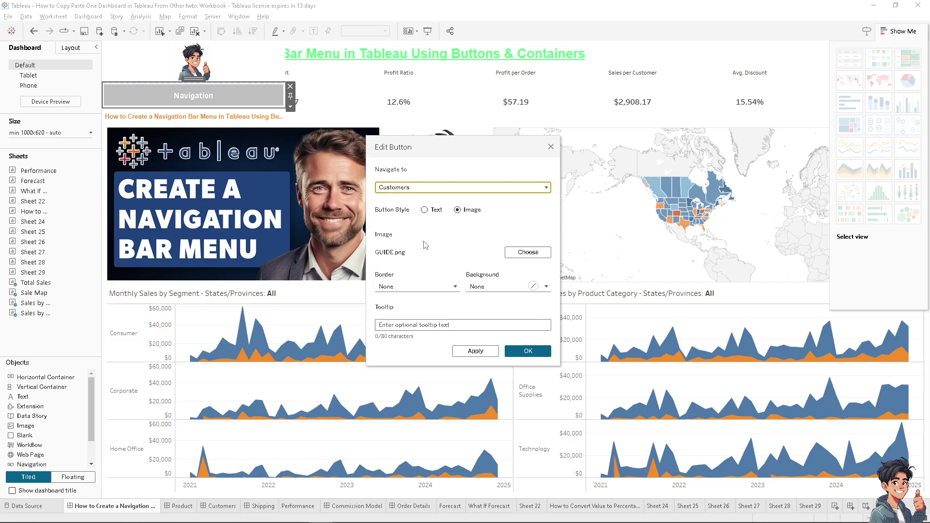
click(530, 352)
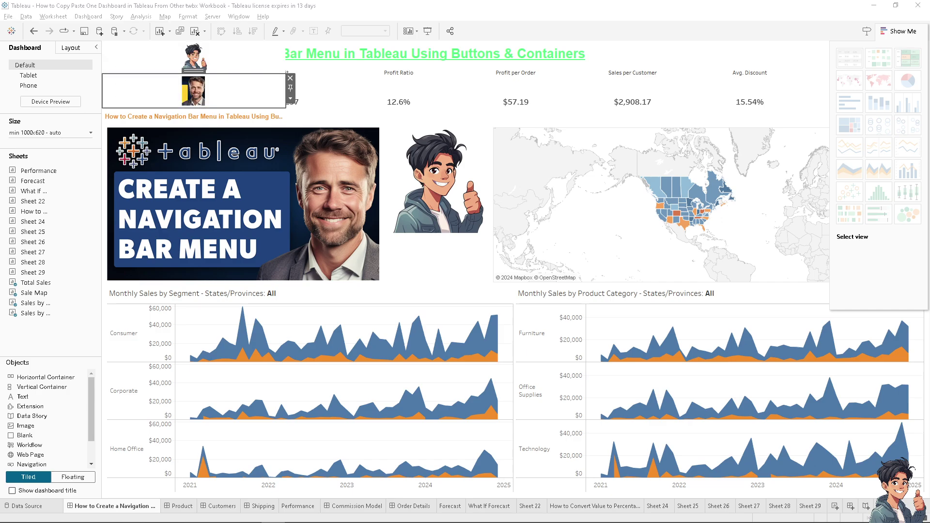
click(166, 195)
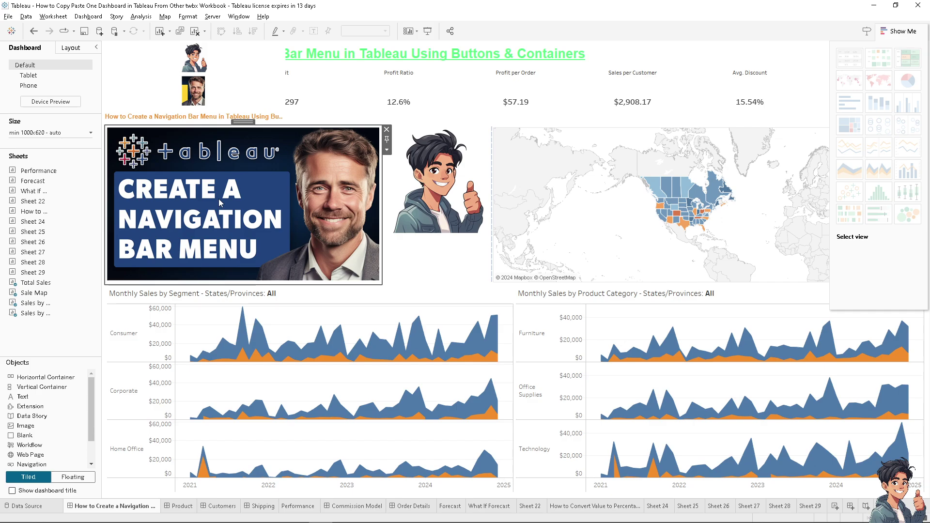
click(199, 58)
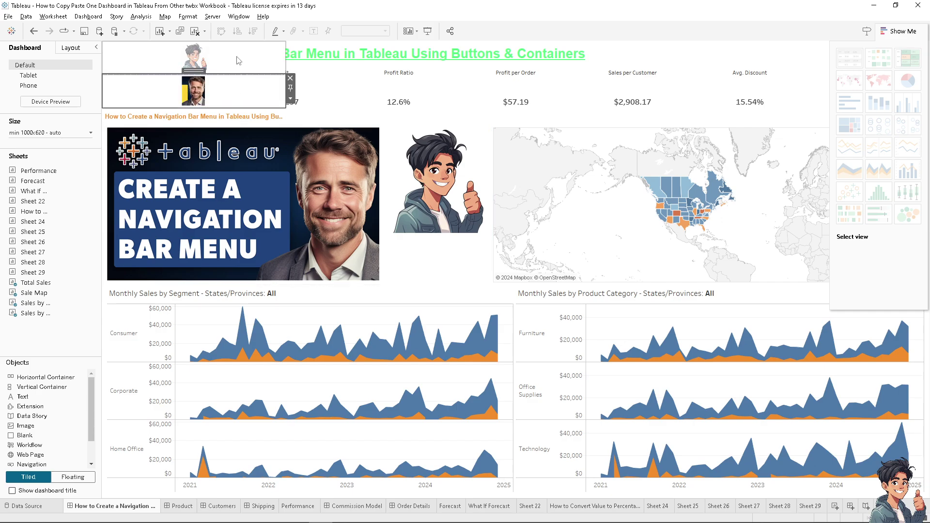
click(319, 202)
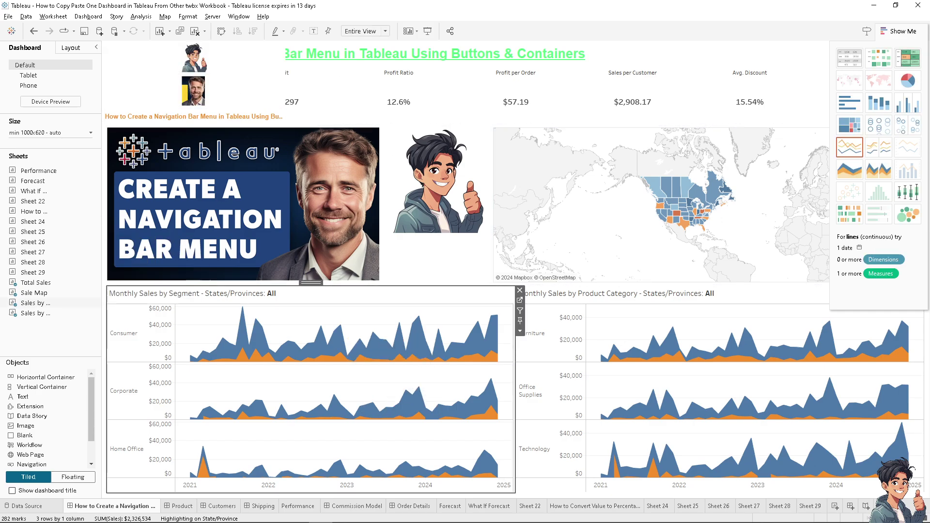